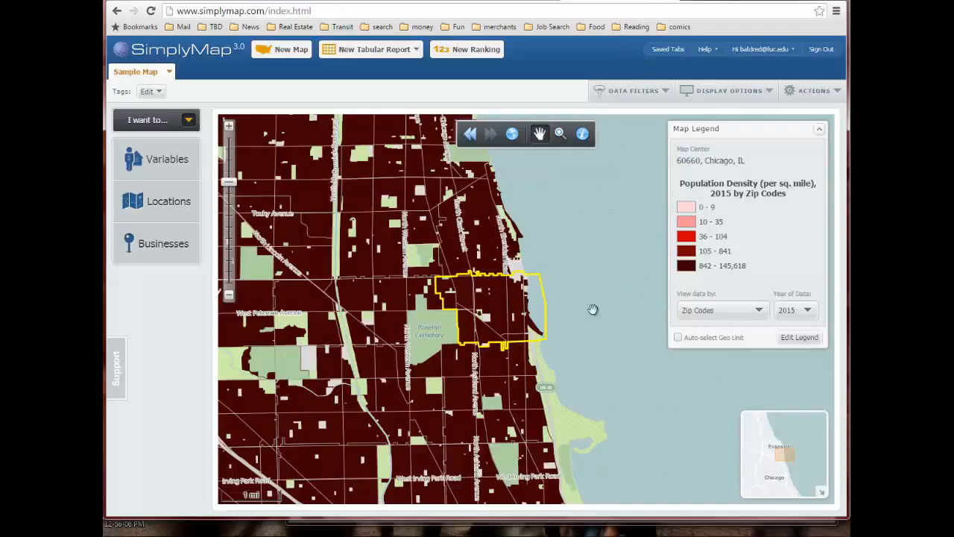
# Start a new data filter using the variable Population Density (per sq. mile), 2015.
pyautogui.click(654, 100)
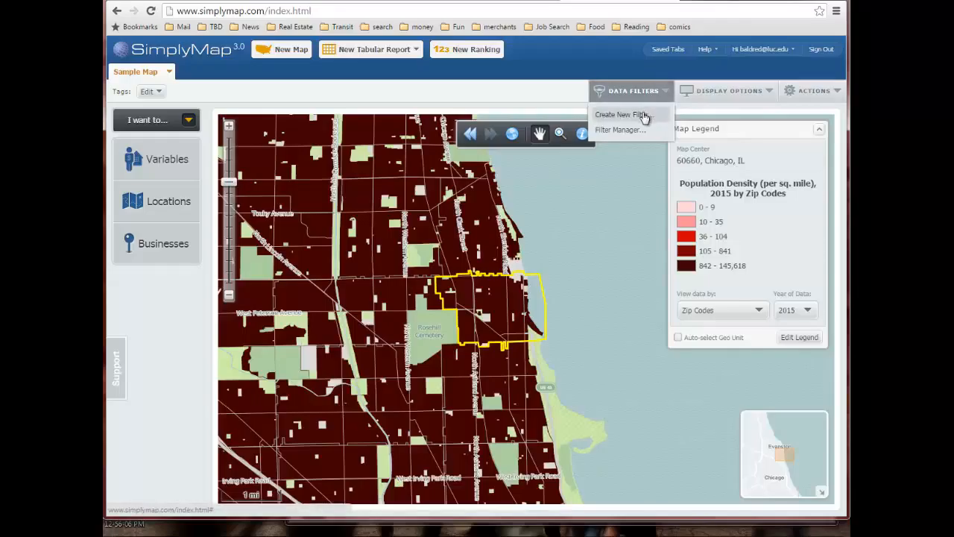
pyautogui.click(644, 115)
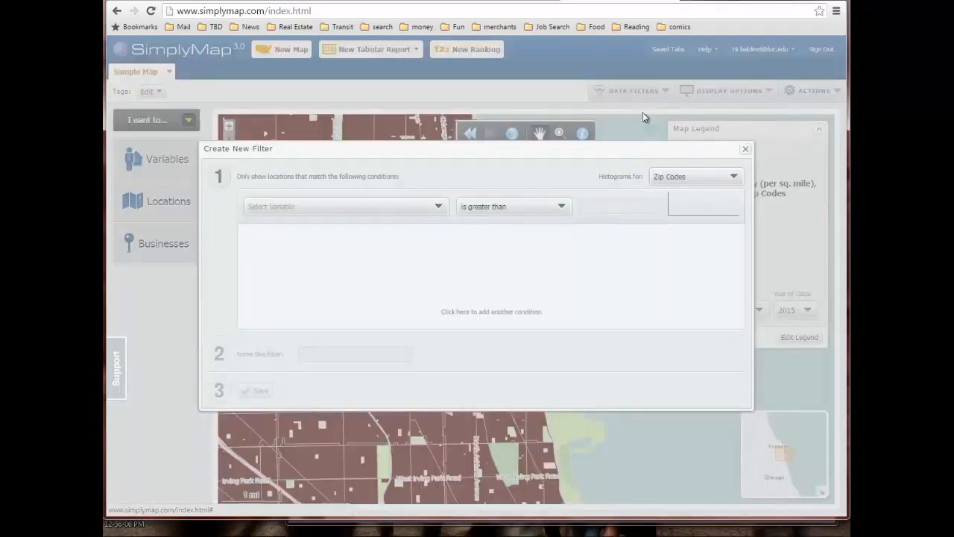
pyautogui.click(439, 209)
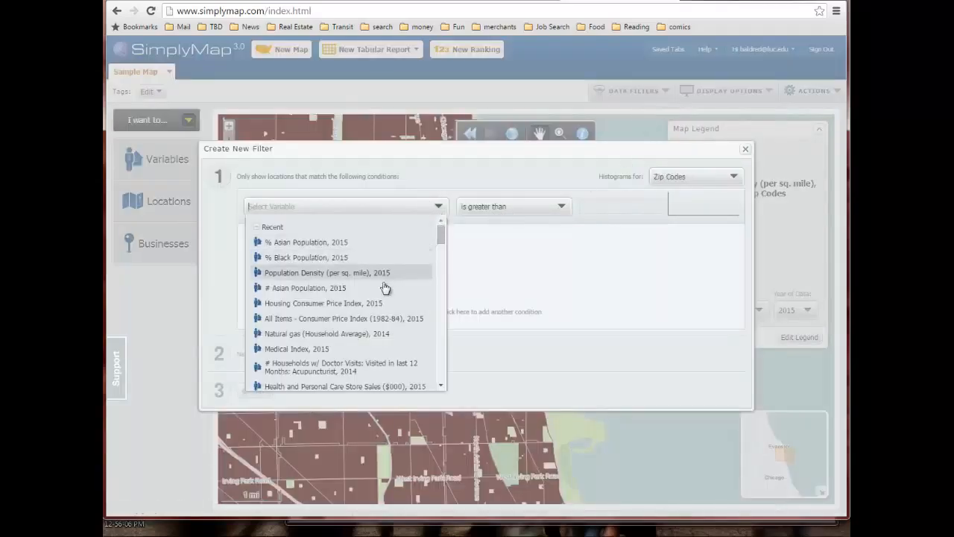
pyautogui.scroll(-10, 385, 287)
pyautogui.scroll(10, 387, 282)
pyautogui.click(360, 274)
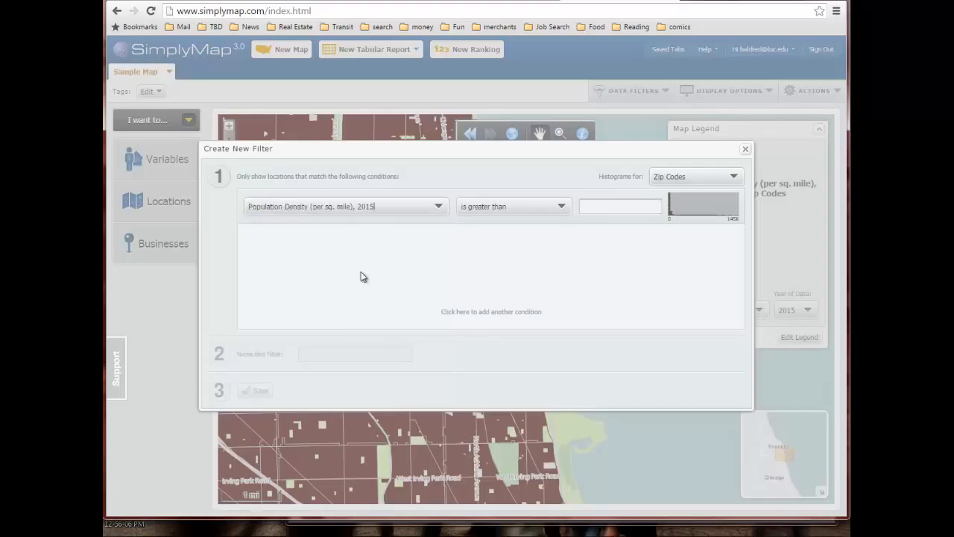
# Set the filter condition to is greater than or equal to 4,895, keeping the histogram for Zip Codes.
pyautogui.click(547, 212)
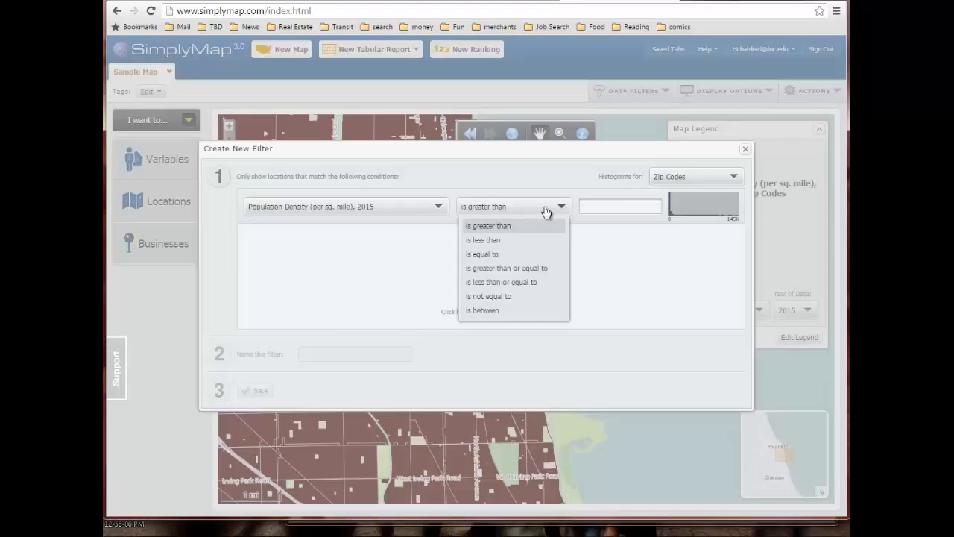
pyautogui.click(542, 268)
pyautogui.click(615, 205)
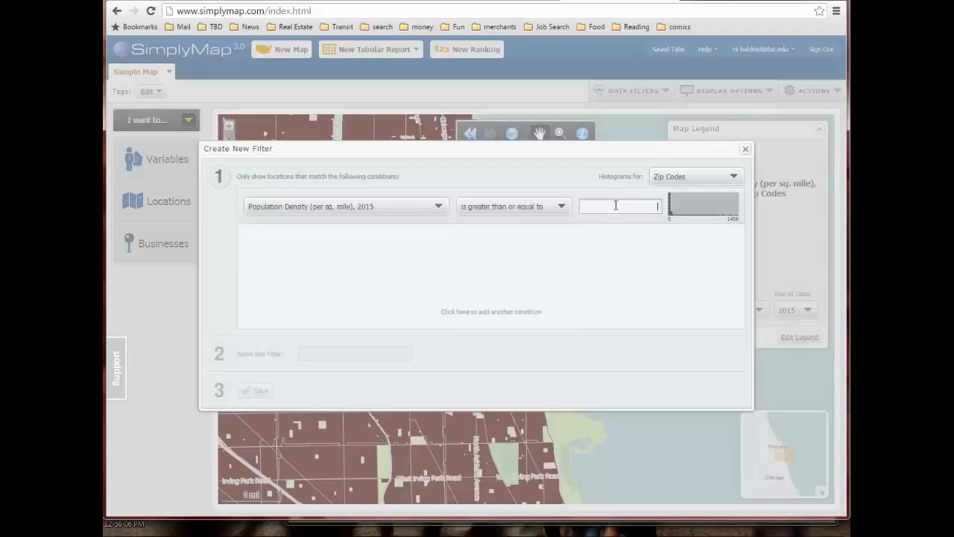
pyautogui.click(716, 180)
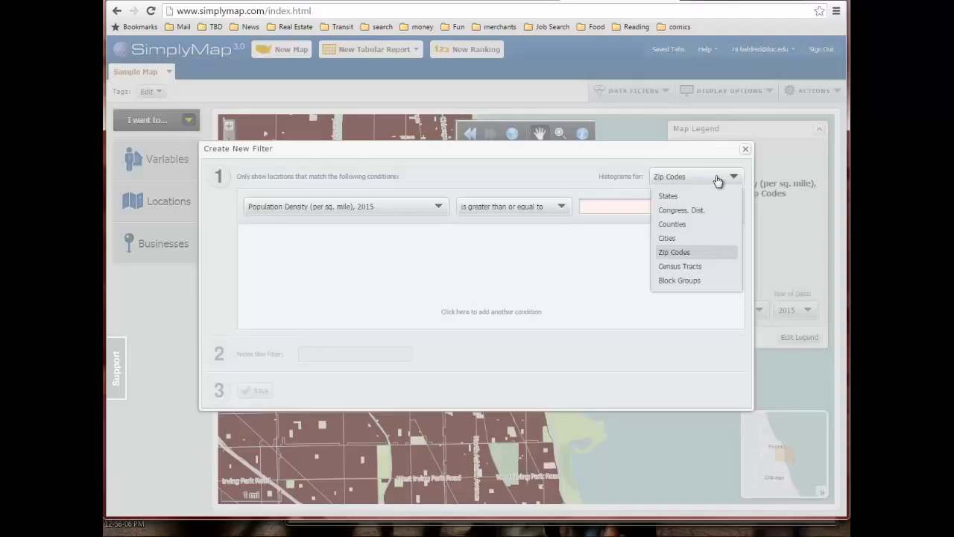
pyautogui.click(693, 254)
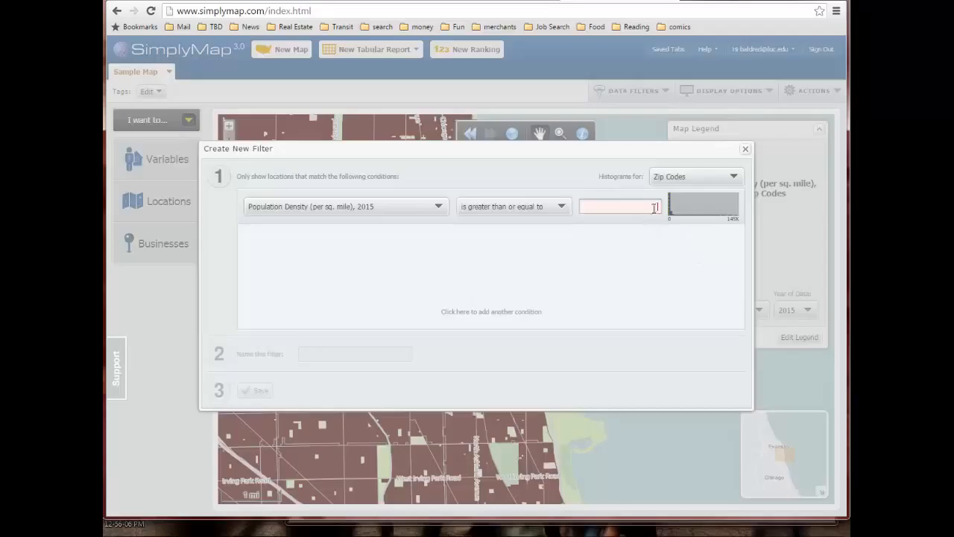
pyautogui.moveTo(666, 217)
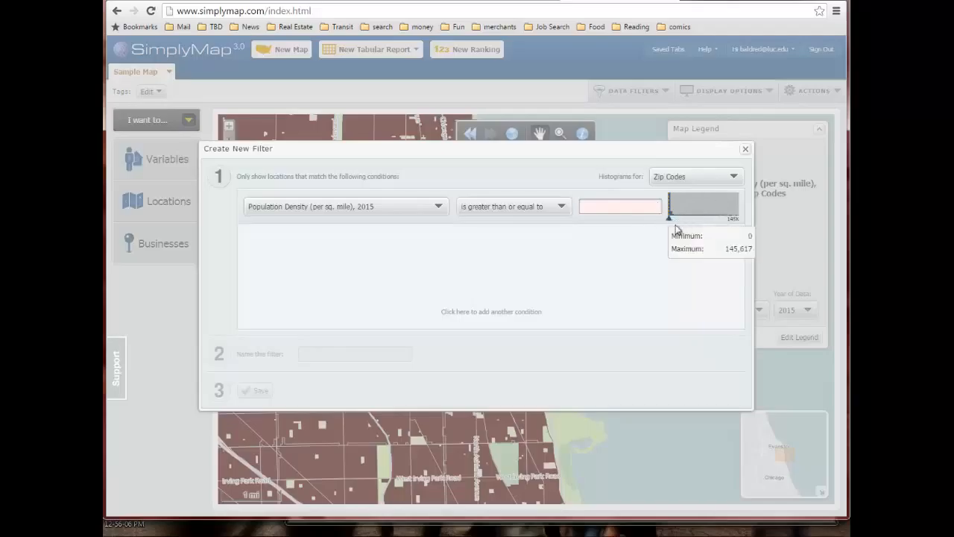
pyautogui.moveTo(669, 217); pyautogui.dragTo(671, 217)
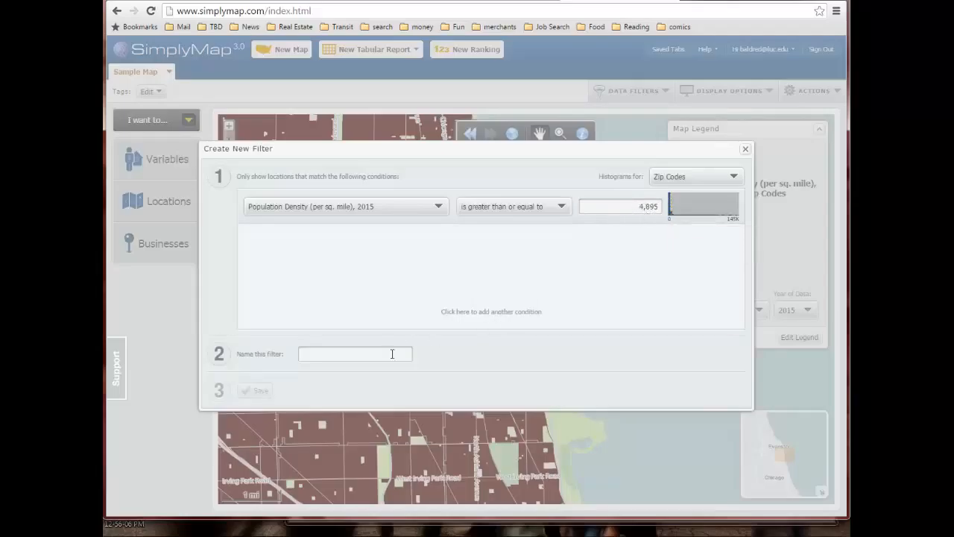
# Name the filter "population density" and save it.
pyautogui.click(365, 355)
pyautogui.write('pop')
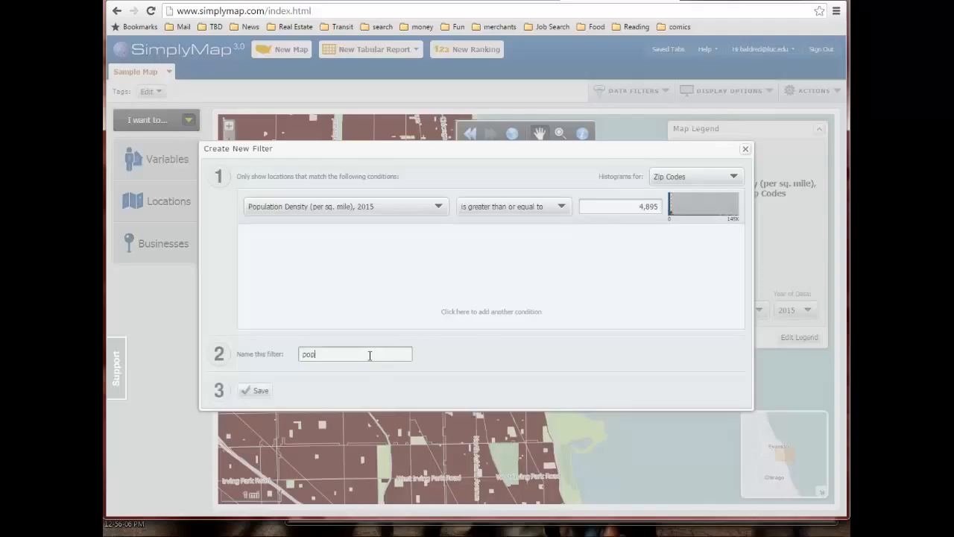
pyautogui.write('ulation density')
pyautogui.click(260, 391)
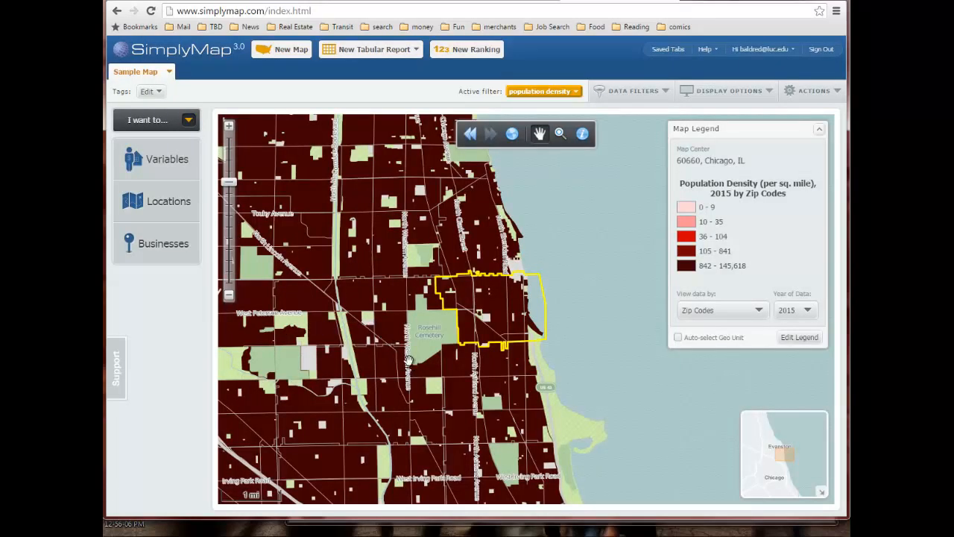
pyautogui.scroll(-2, 406, 361)
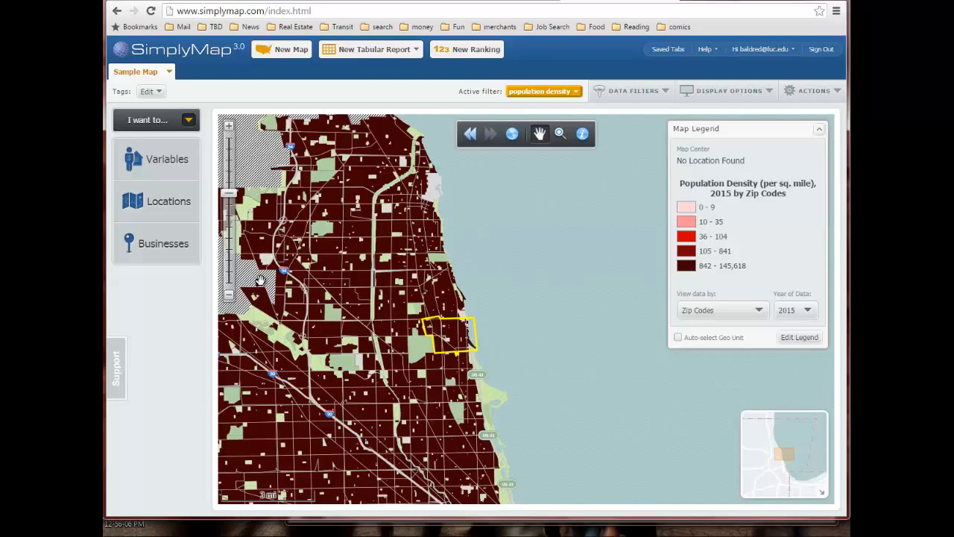
pyautogui.click(535, 93)
pyautogui.scroll(1, 452, 335)
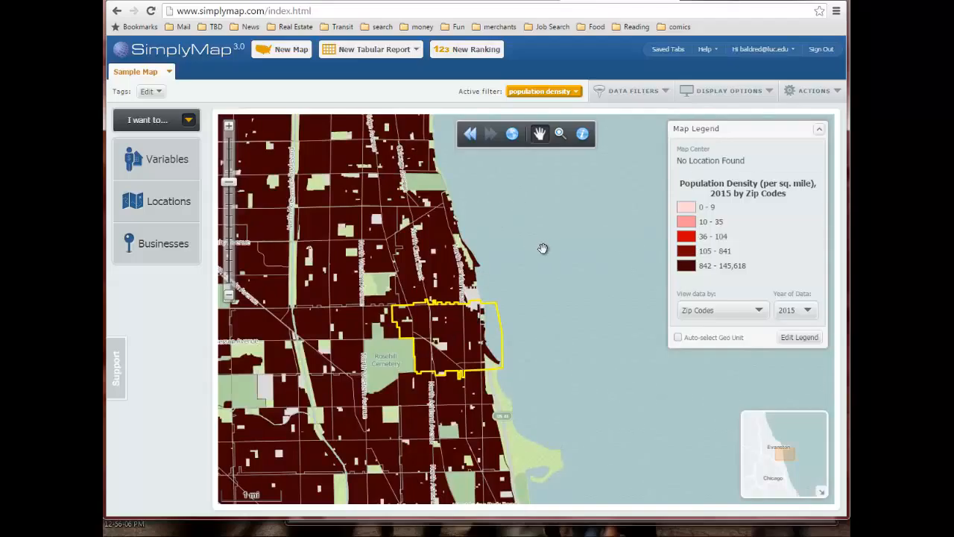
pyautogui.click(635, 91)
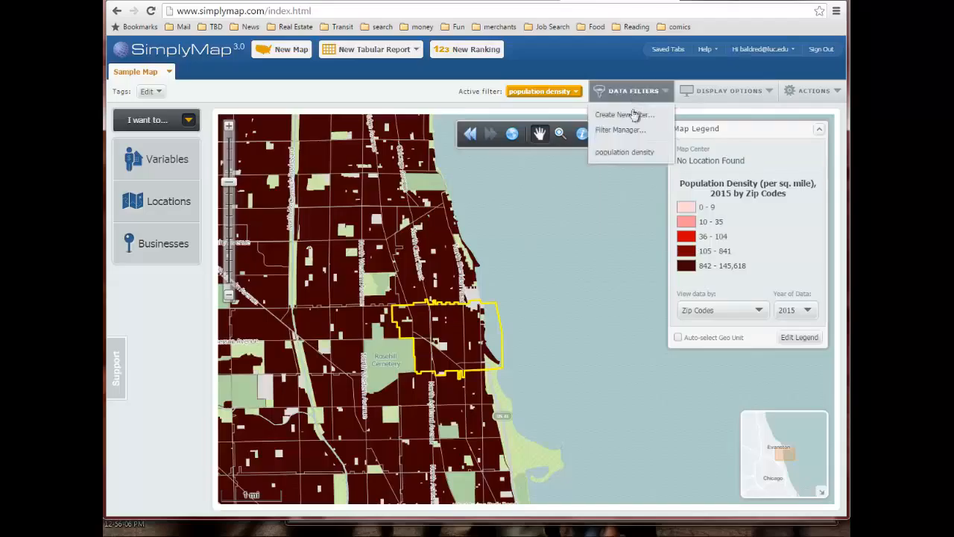
pyautogui.click(633, 92)
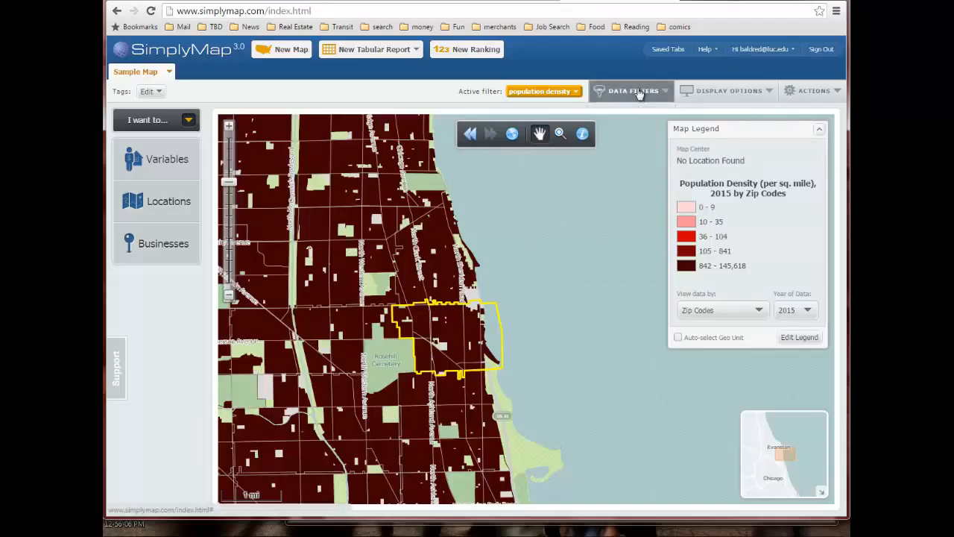
# Hide the map legend and show it again, and turn on the map labels.
pyautogui.click(716, 92)
pyautogui.click(710, 120)
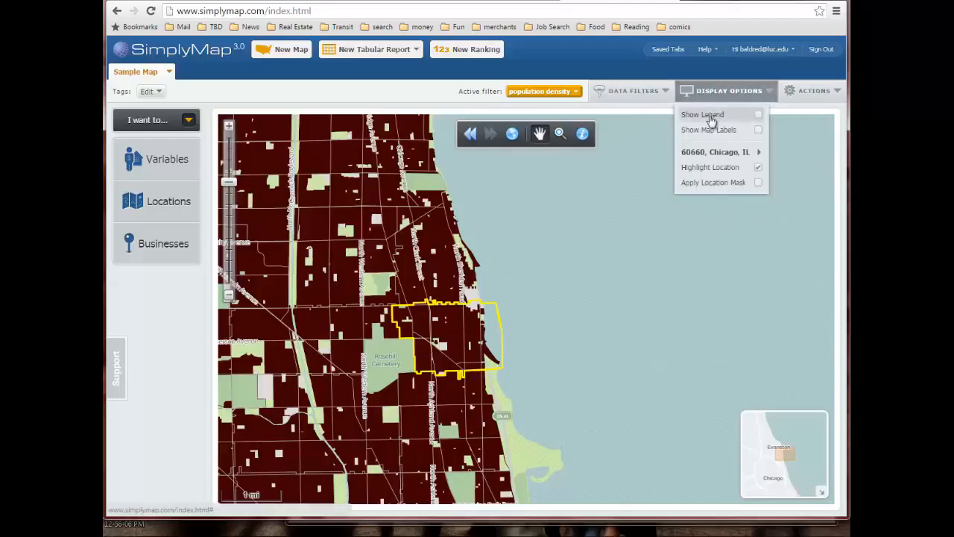
pyautogui.click(711, 119)
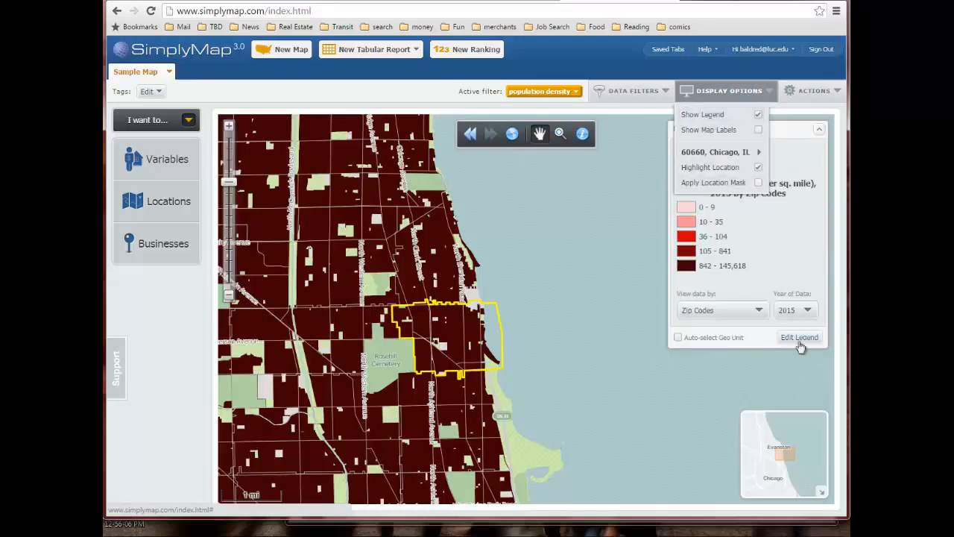
pyautogui.click(759, 132)
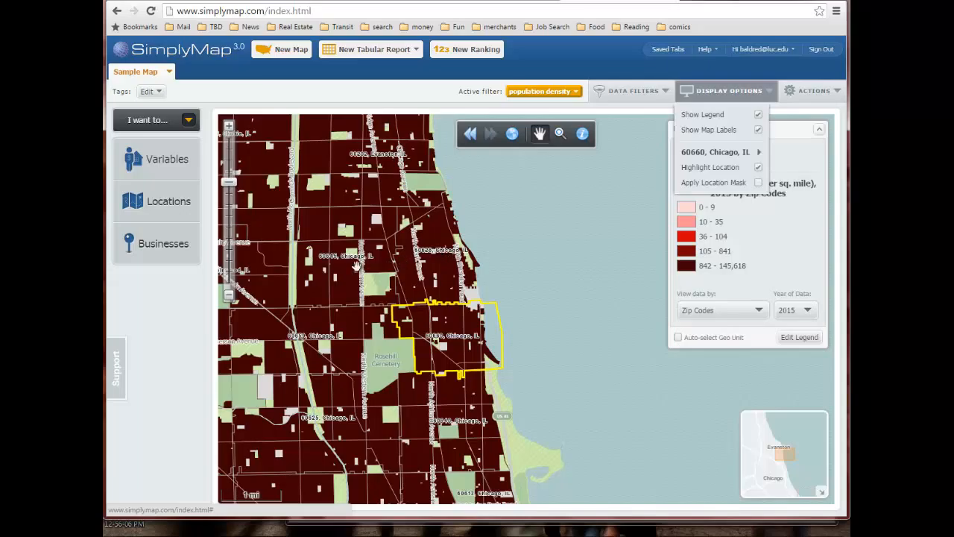
# View the map data by Census Tracts and switch it back to Zip Codes.
pyautogui.click(754, 311)
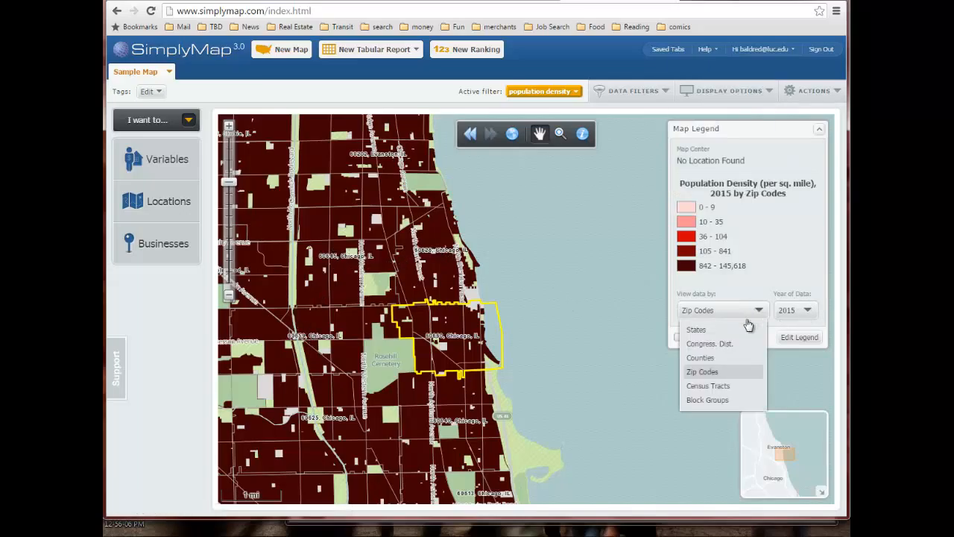
pyautogui.click(715, 386)
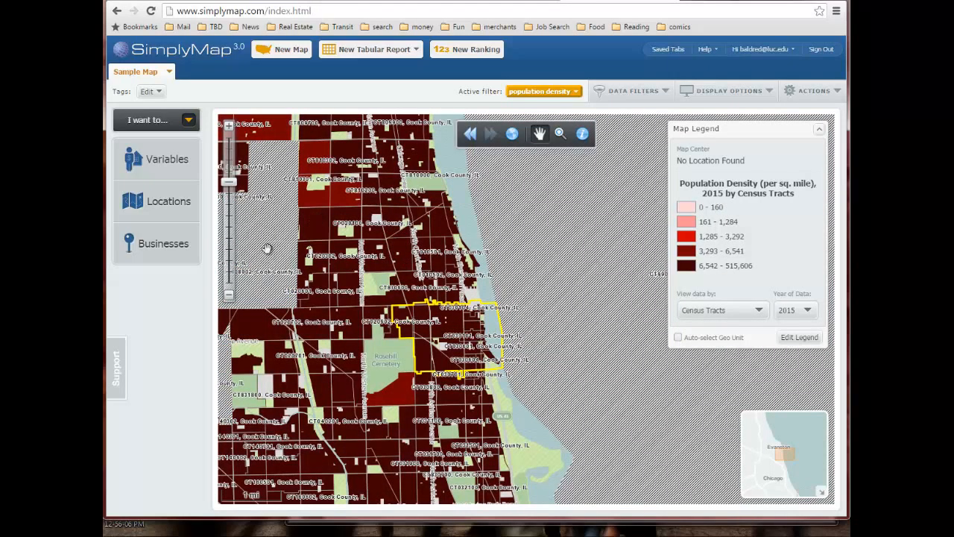
pyautogui.click(759, 311)
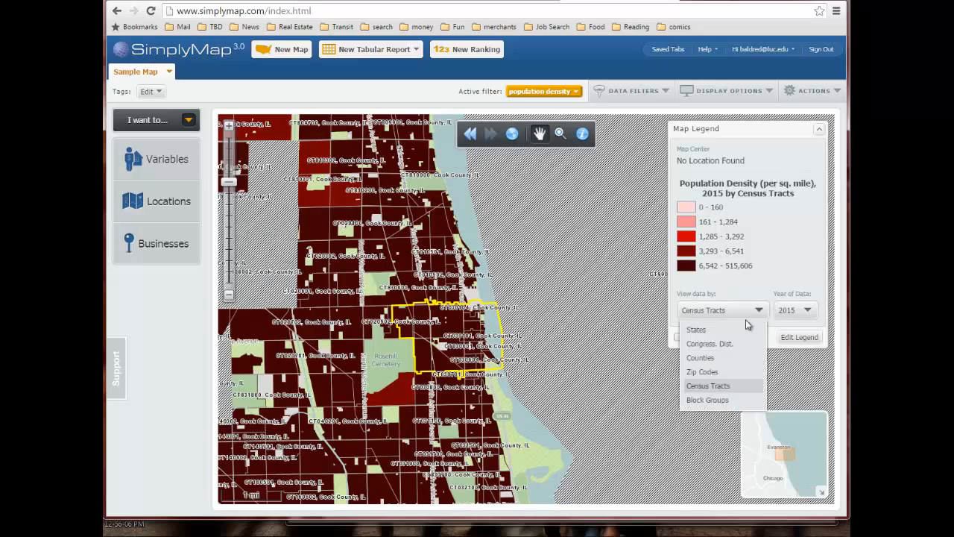
pyautogui.click(703, 372)
# Try the location mask on 60660, Chicago, IL, remove it, and turn off the location highlight.
pyautogui.click(740, 93)
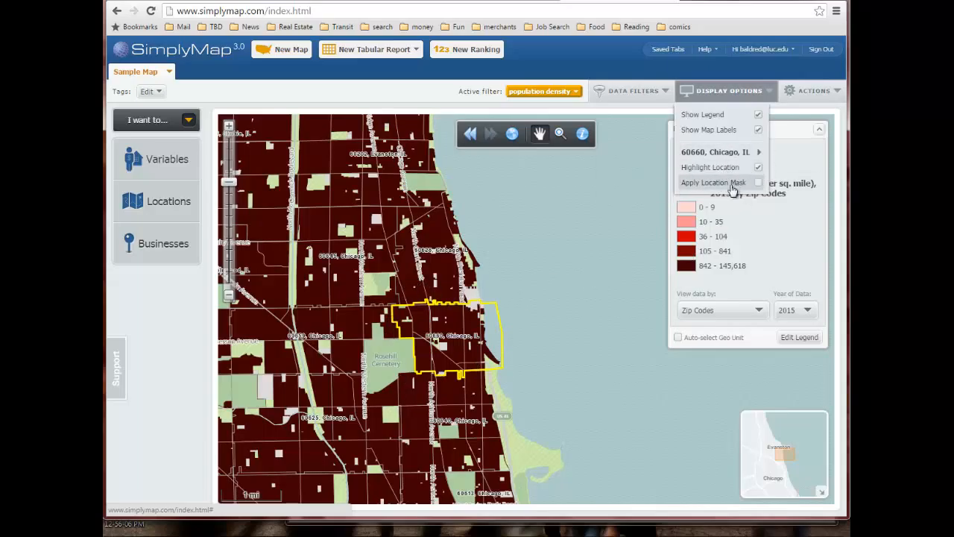
pyautogui.click(759, 183)
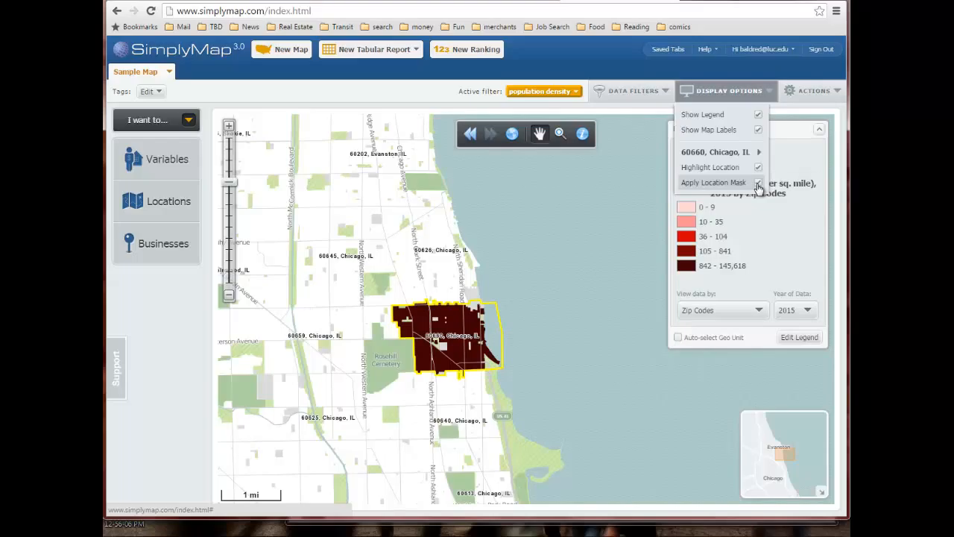
pyautogui.click(758, 184)
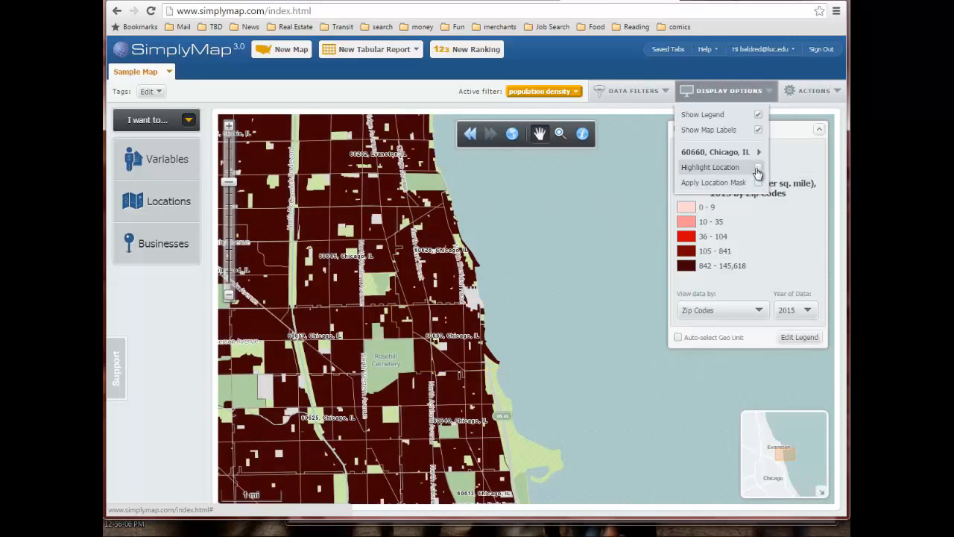
# Set the year of the 60660, Chicago, IL location to 2000.
pyautogui.moveTo(722, 155)
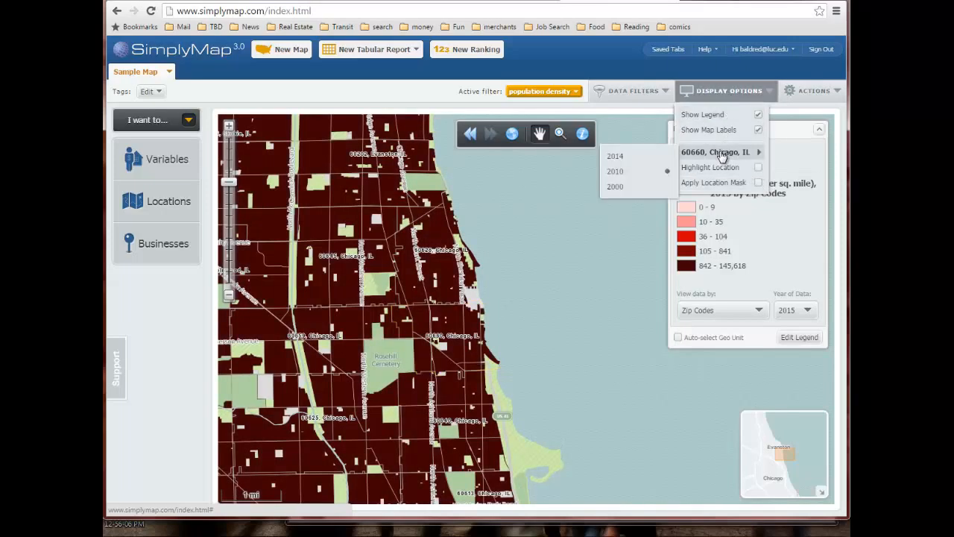
pyautogui.click(626, 187)
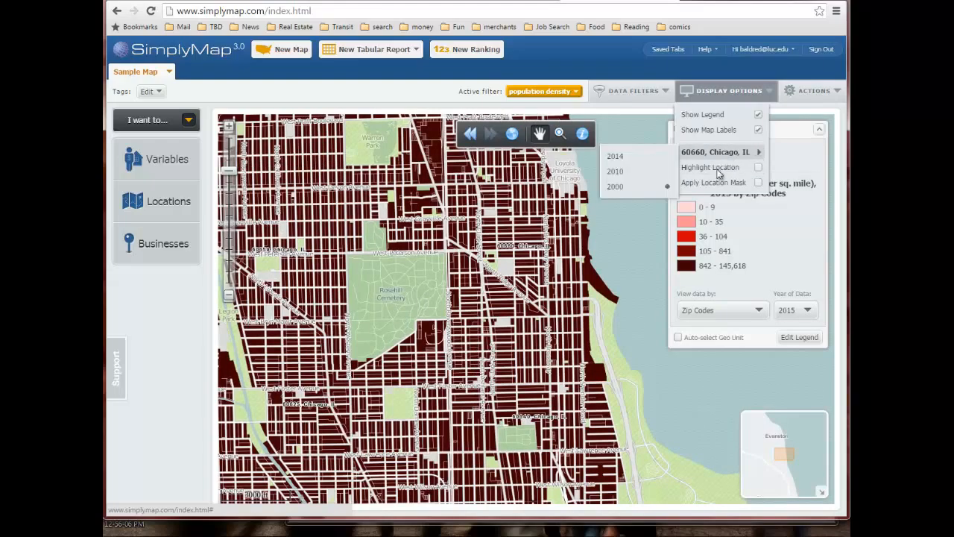
pyautogui.scroll(-1, 589, 257)
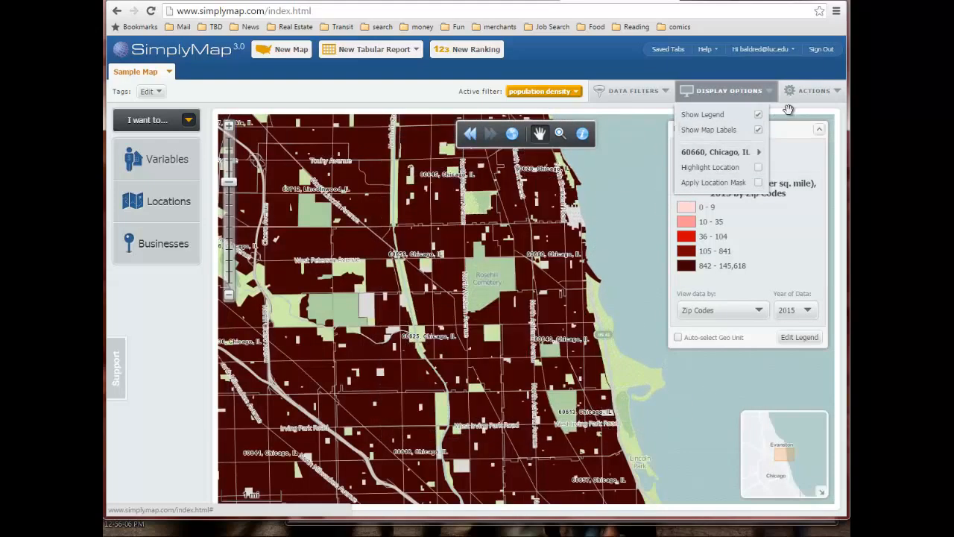
# Start exporting the map image with a Letter-size Portrait crop and locked aspect ratio, and continue to the layout stage.
pyautogui.click(810, 95)
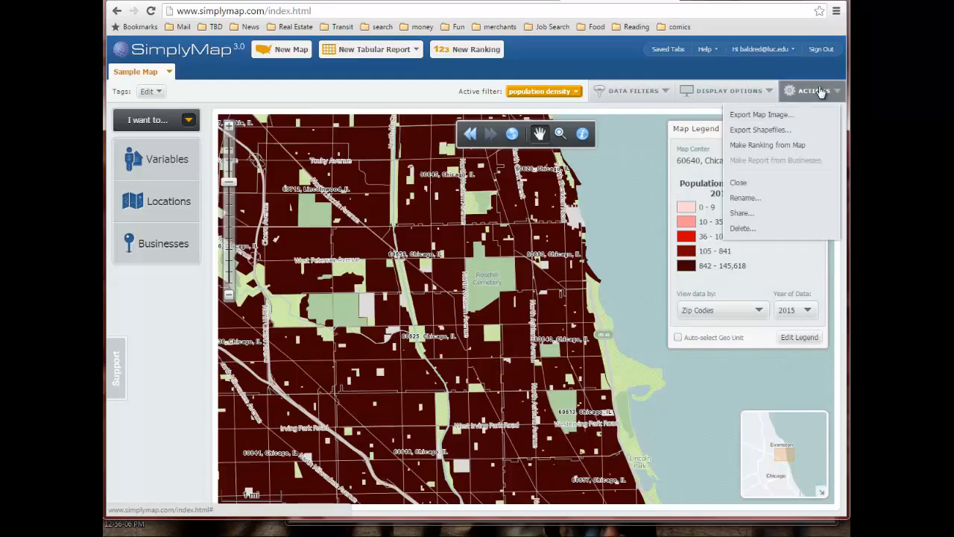
pyautogui.click(764, 117)
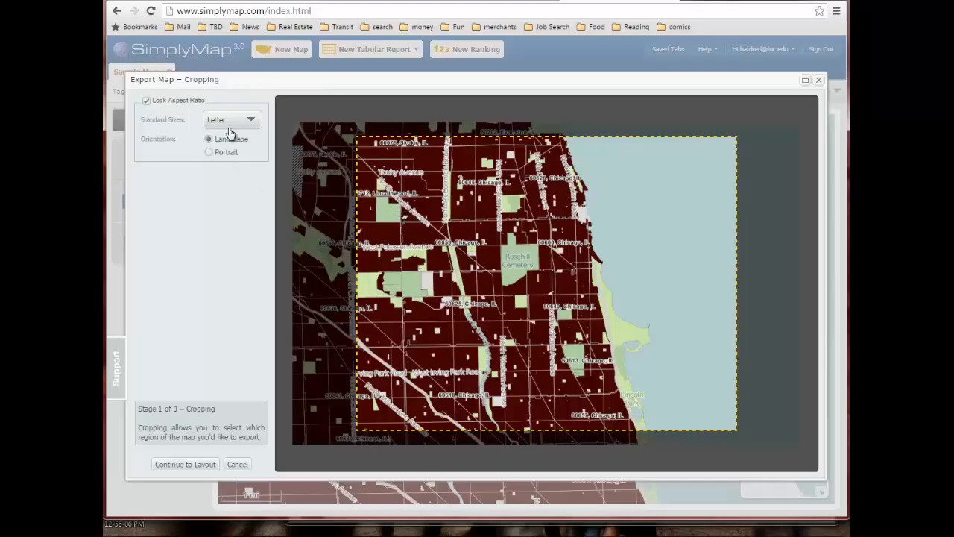
pyautogui.click(147, 101)
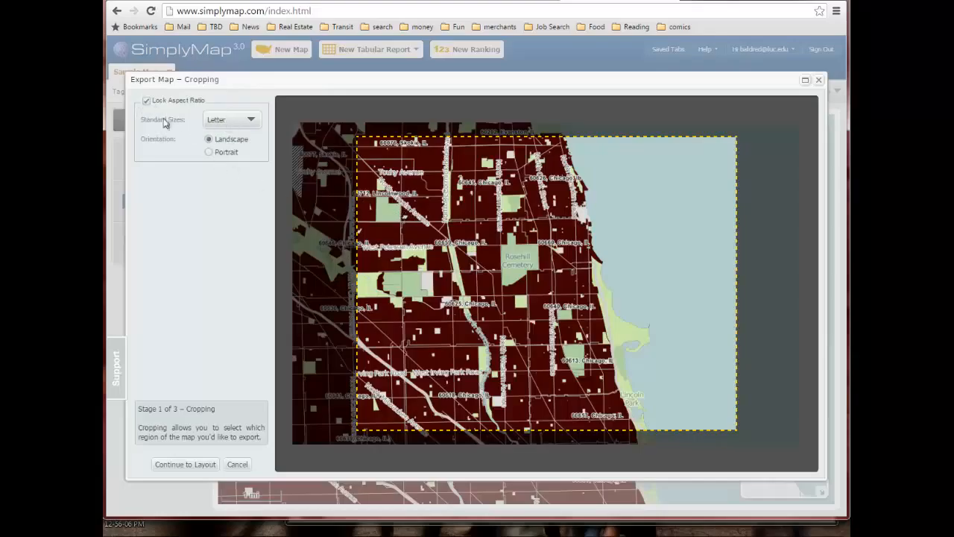
pyautogui.click(209, 153)
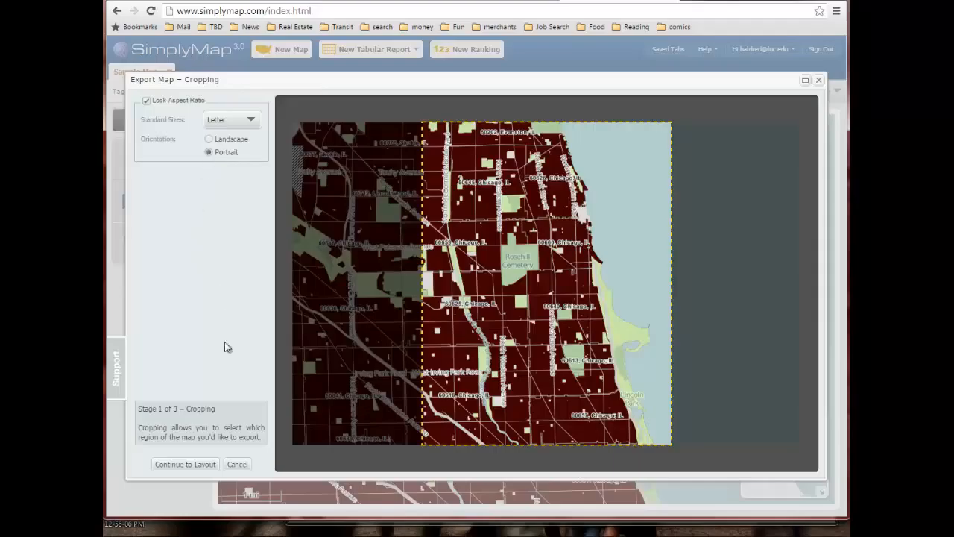
pyautogui.click(188, 464)
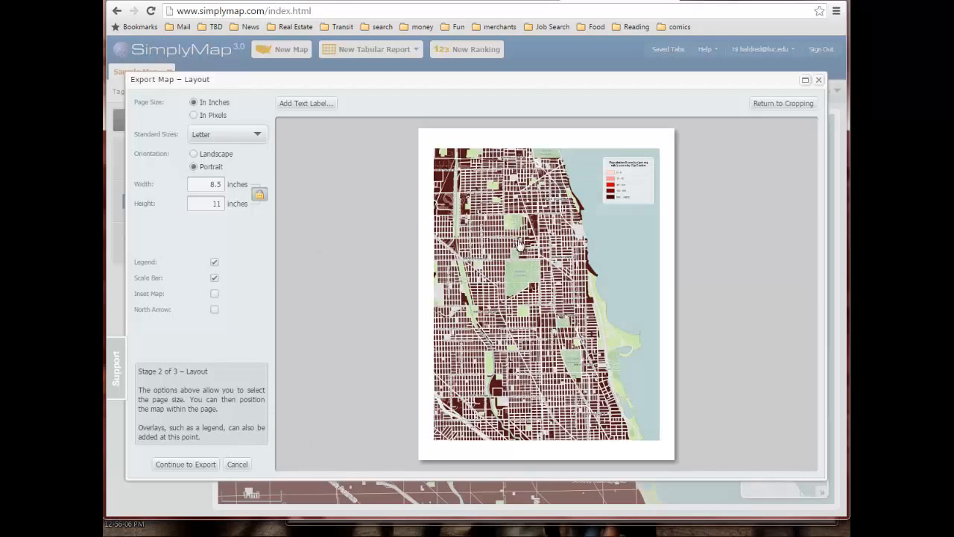
# Include the scale bar in the export layout and place it over the lake, just below the legend.
pyautogui.click(215, 280)
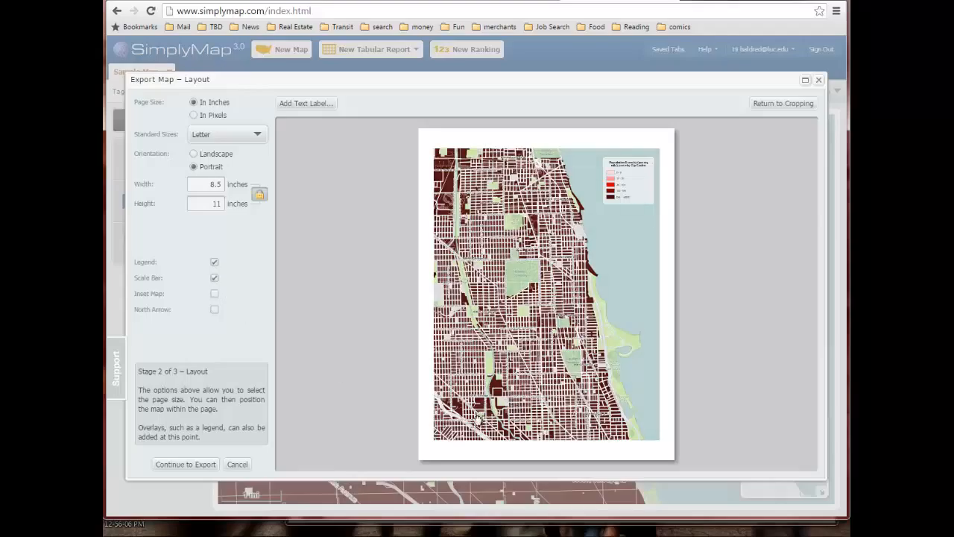
pyautogui.moveTo(586, 322); pyautogui.dragTo(642, 238)
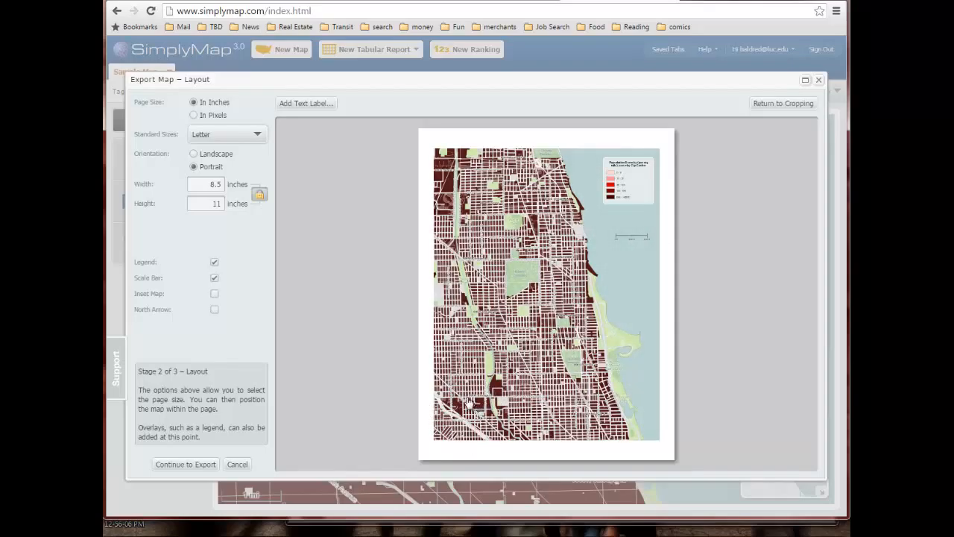
# Try adding the inset map and the north arrow to the export layout, removing each one again.
pyautogui.click(214, 297)
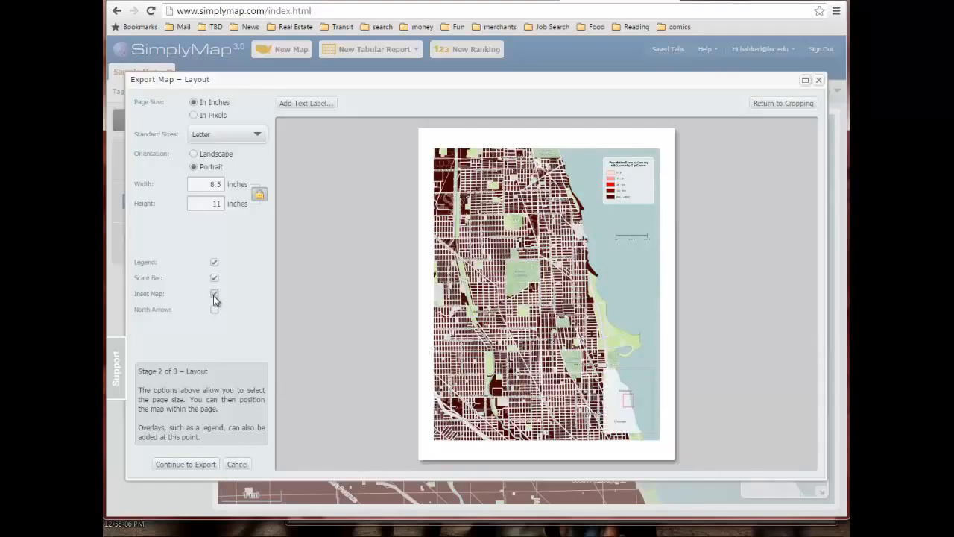
pyautogui.click(214, 296)
pyautogui.click(215, 310)
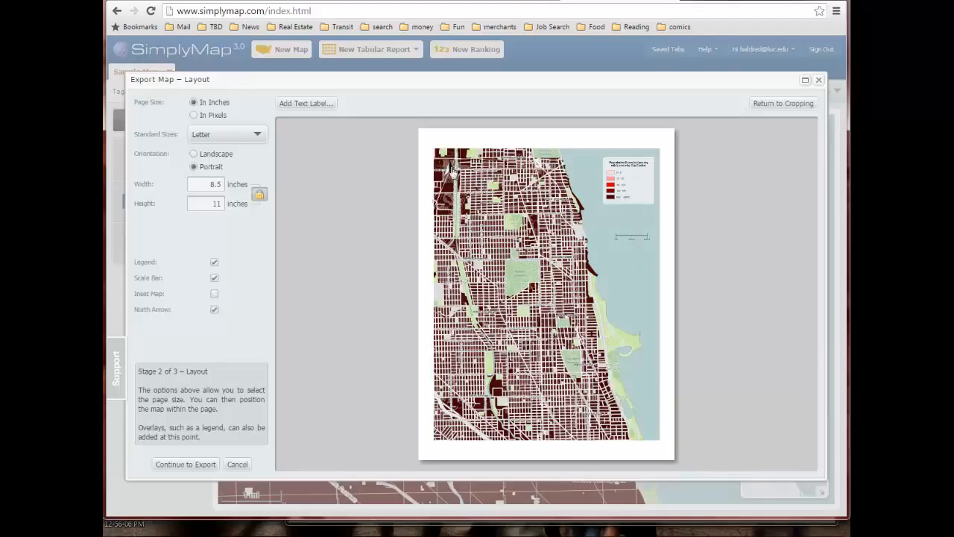
pyautogui.click(215, 312)
# Continue to the export stage, choose Download delivery with the PNG format, and close the export without finishing it.
pyautogui.click(186, 464)
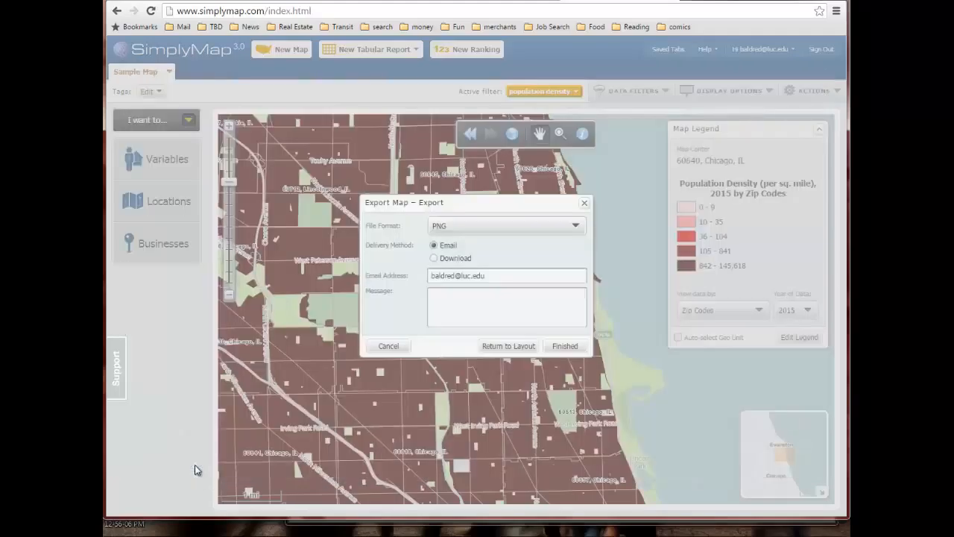
pyautogui.click(572, 226)
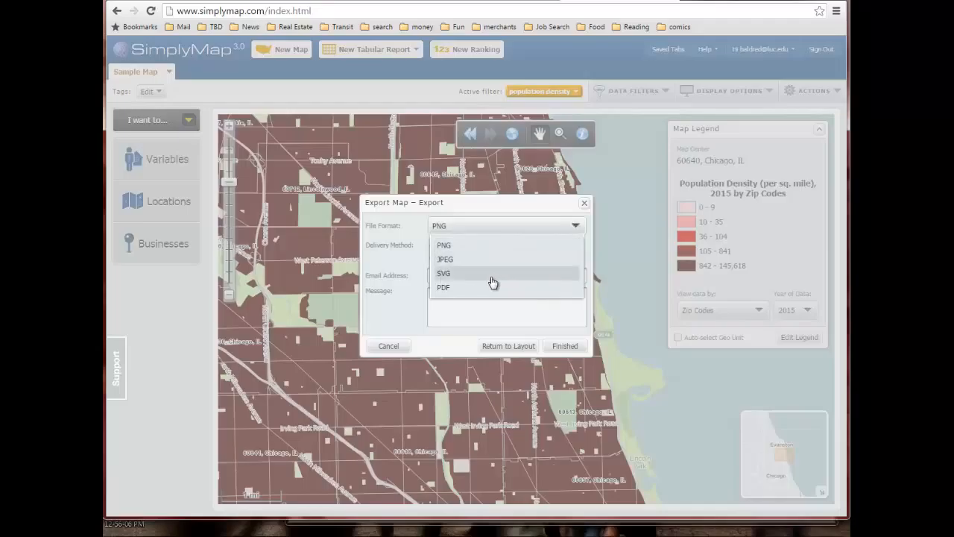
pyautogui.click(575, 226)
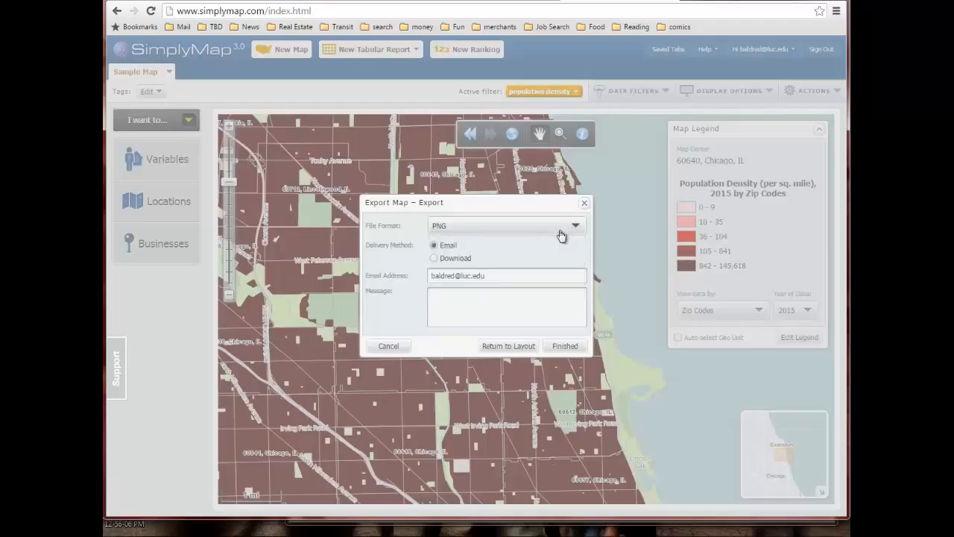
pyautogui.click(458, 260)
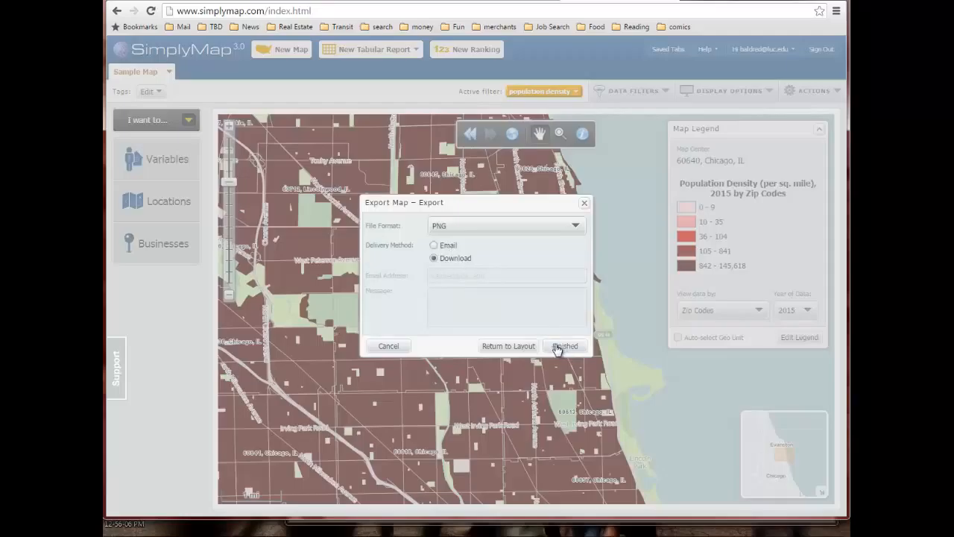
pyautogui.click(585, 205)
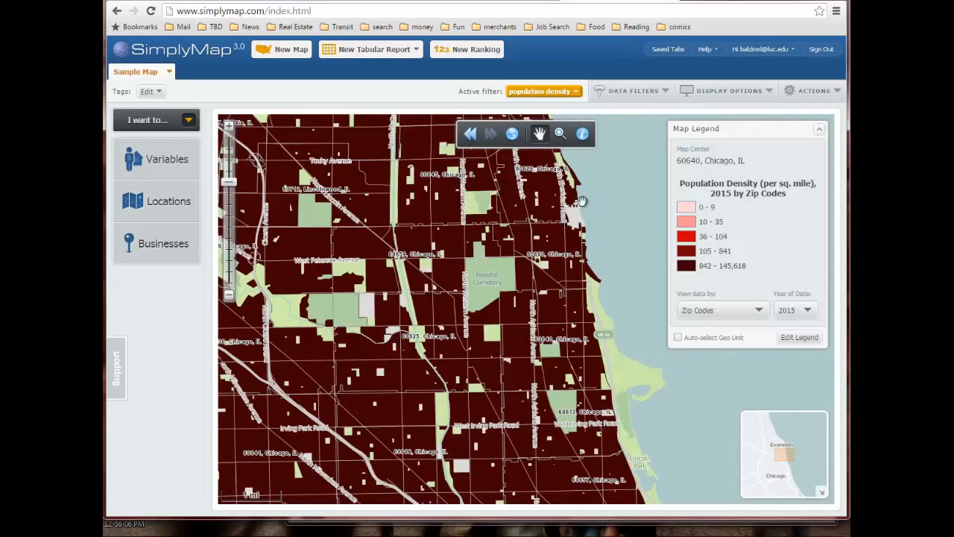
# Display the share link for the Sample Map tab and close the sharing dialog.
pyautogui.click(812, 91)
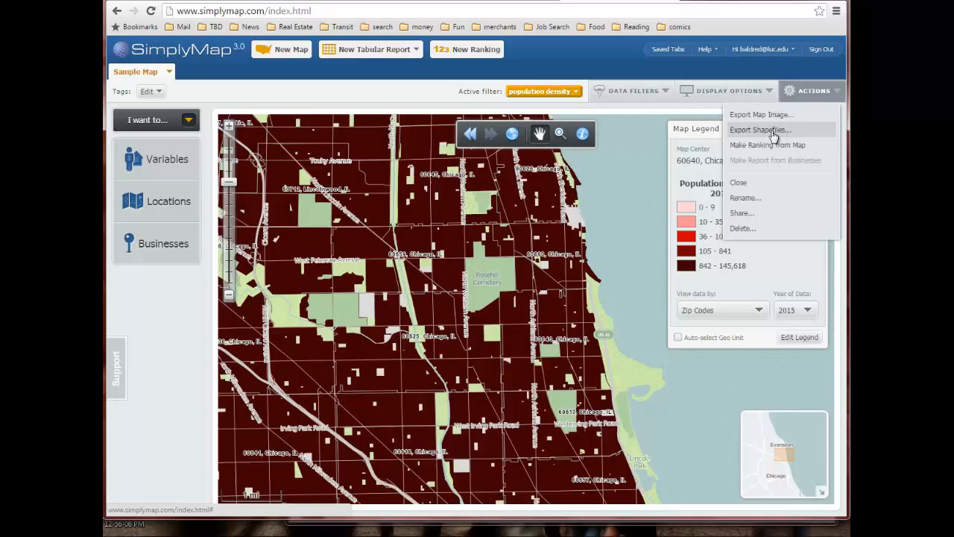
pyautogui.click(753, 214)
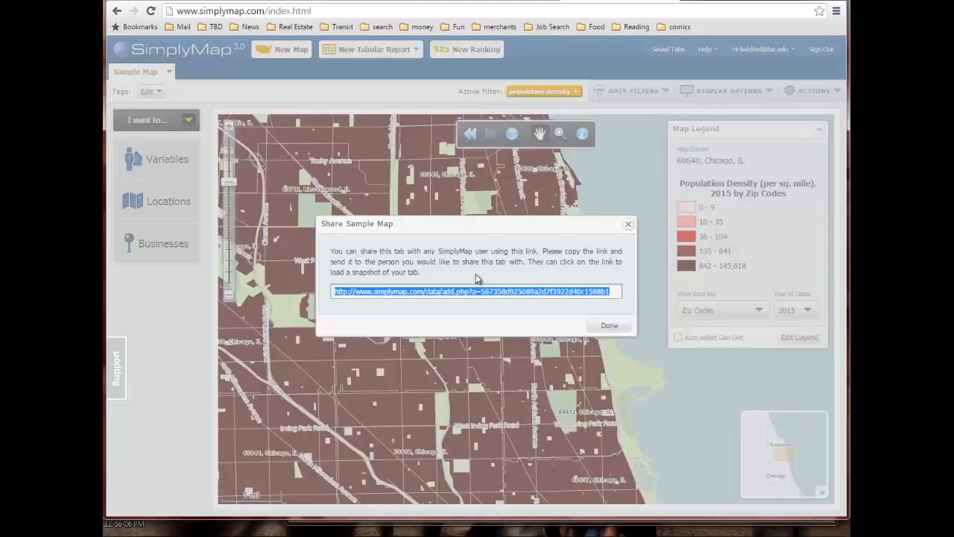
pyautogui.click(609, 325)
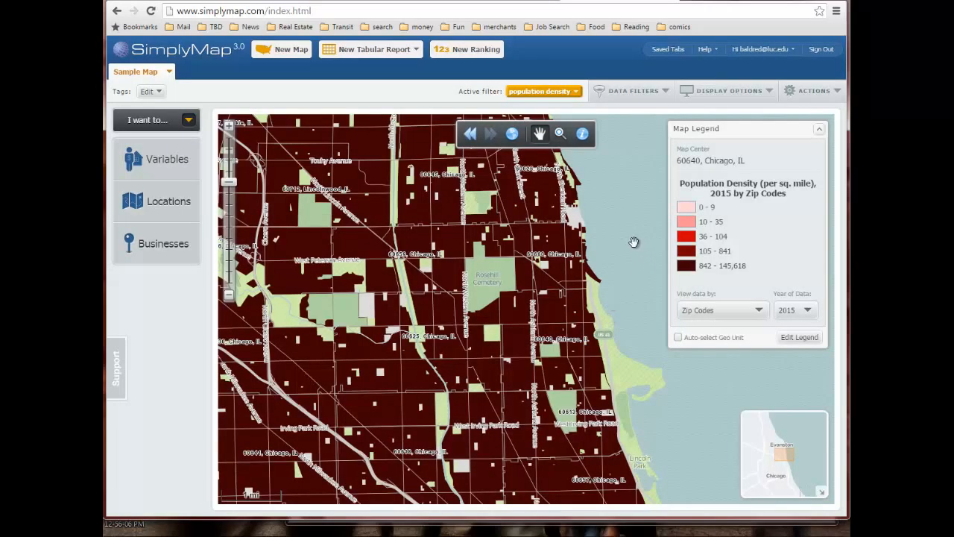